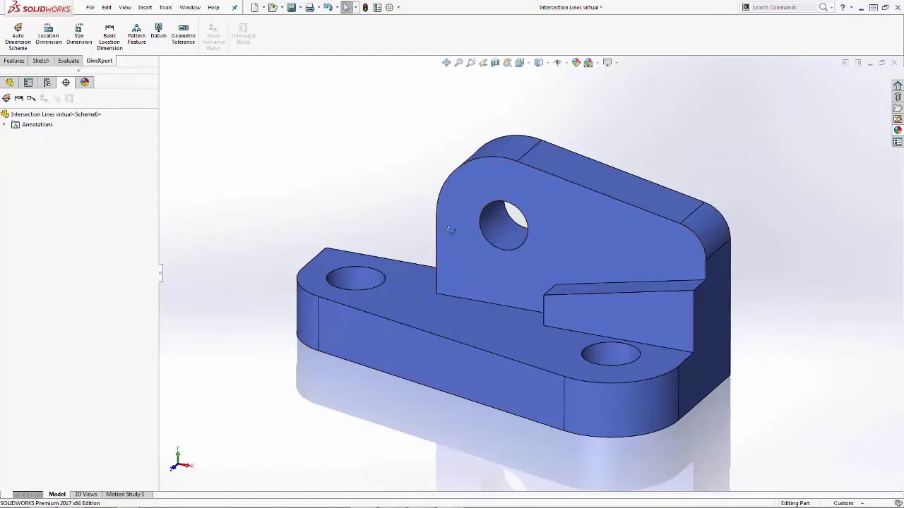
- Start a location dimension from the intersection line of the upright plate's short vertical end face and its sloped top face
middle_click_drag(460, 228, 437, 226)
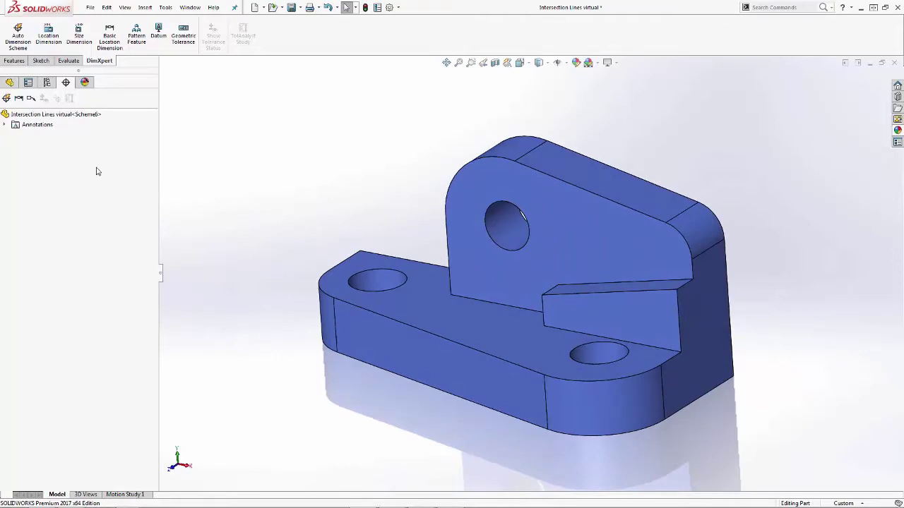
left_click(48, 41)
left_click(47, 41)
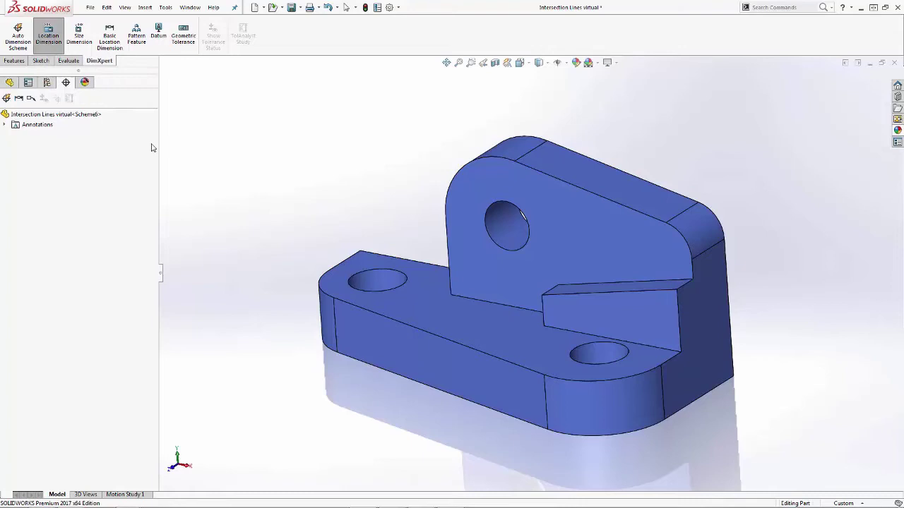
middle_click_drag(348, 195, 404, 224)
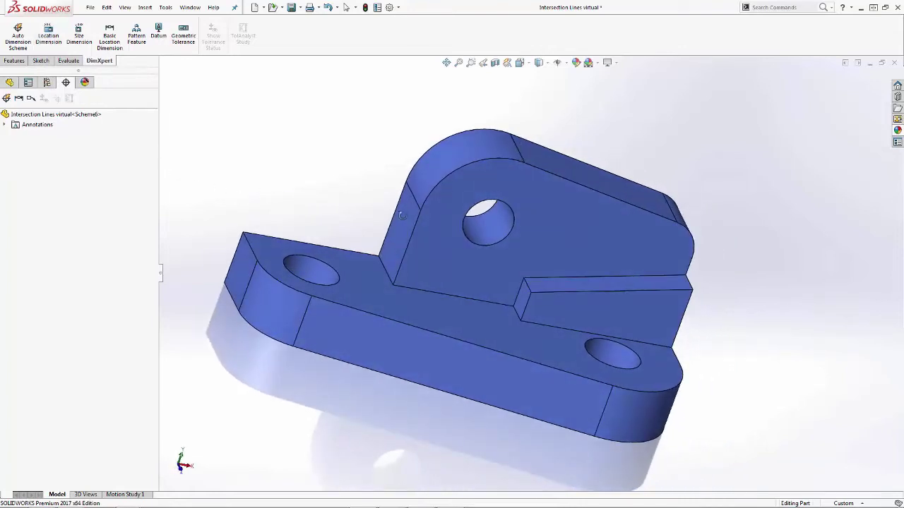
left_click(404, 224)
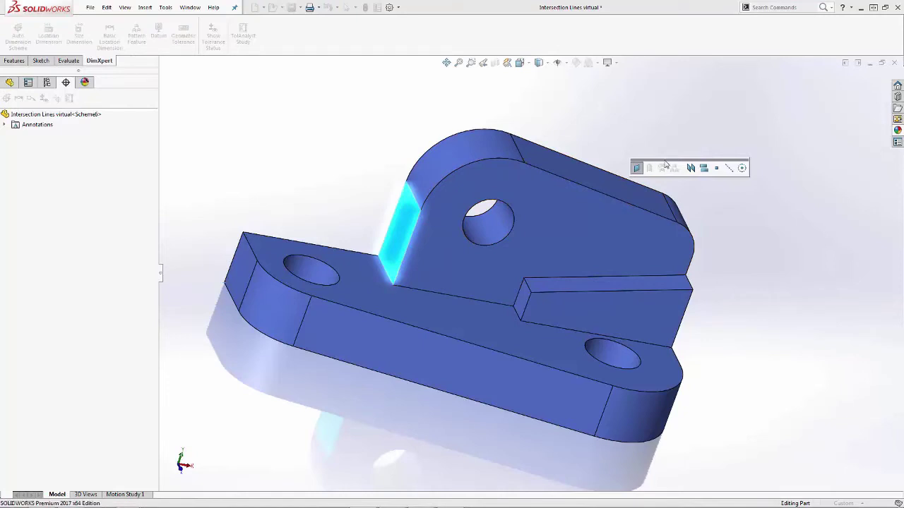
left_click_drag(471, 133, 265, 164)
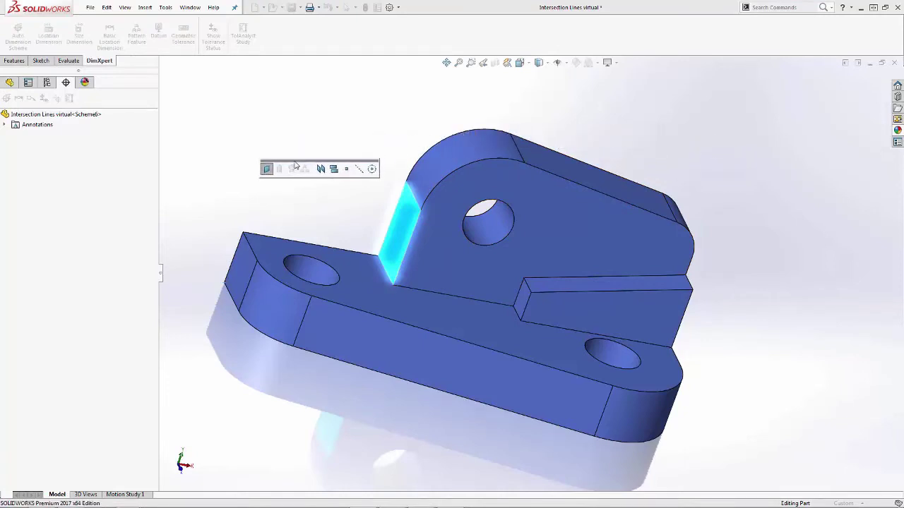
left_click(360, 170)
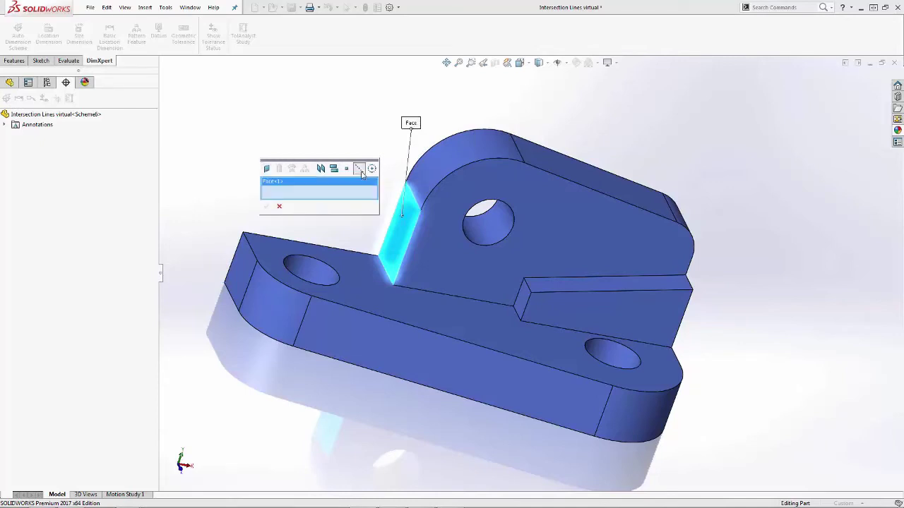
left_click(541, 164)
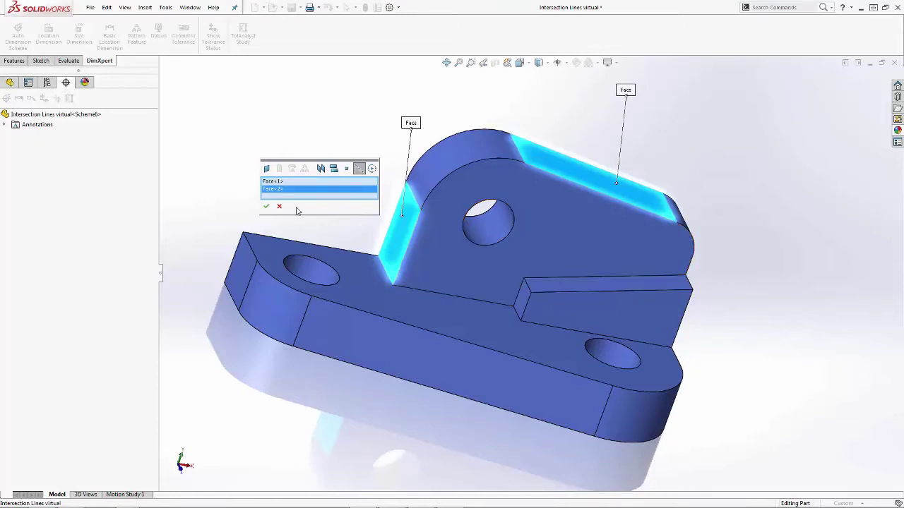
left_click(267, 207)
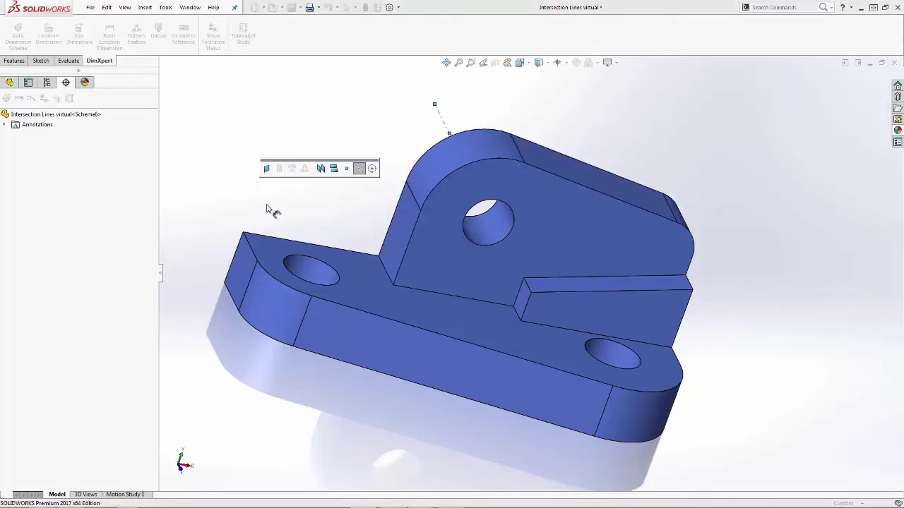
- Define the dimension's second reference as the intersection line of the sloped top face and the tall end face at the opposite side
middle_click_drag(406, 130, 415, 145)
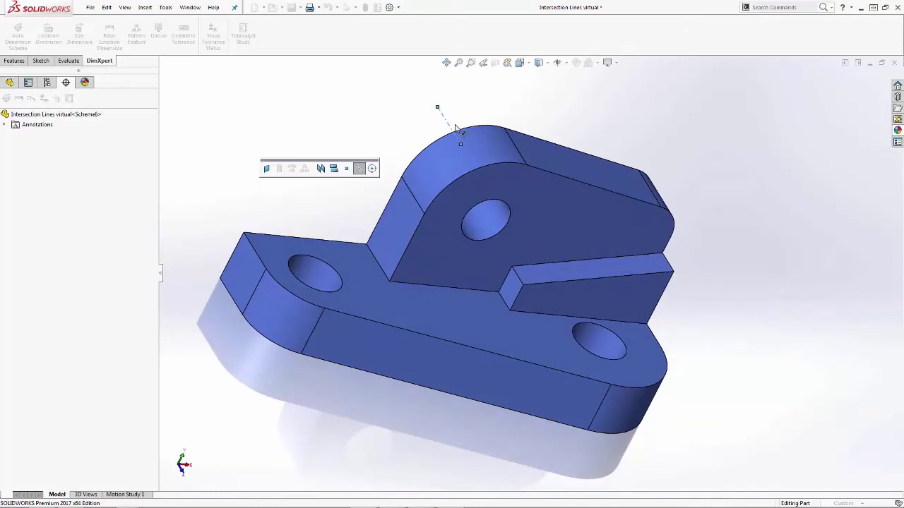
middle_click_drag(624, 200, 558, 191)
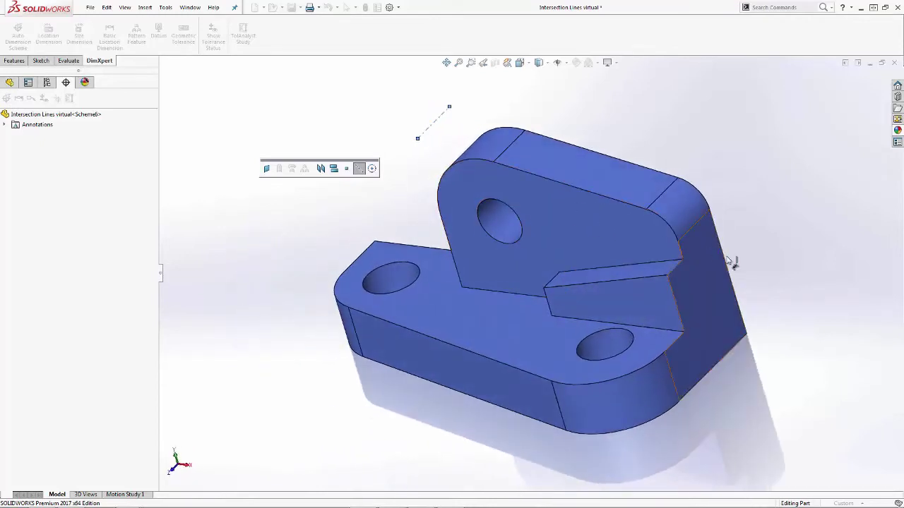
mouse_move(733, 262)
middle_mouse_down()
mouse_move(734, 254)
mouse_move(703, 243)
middle_mouse_up()
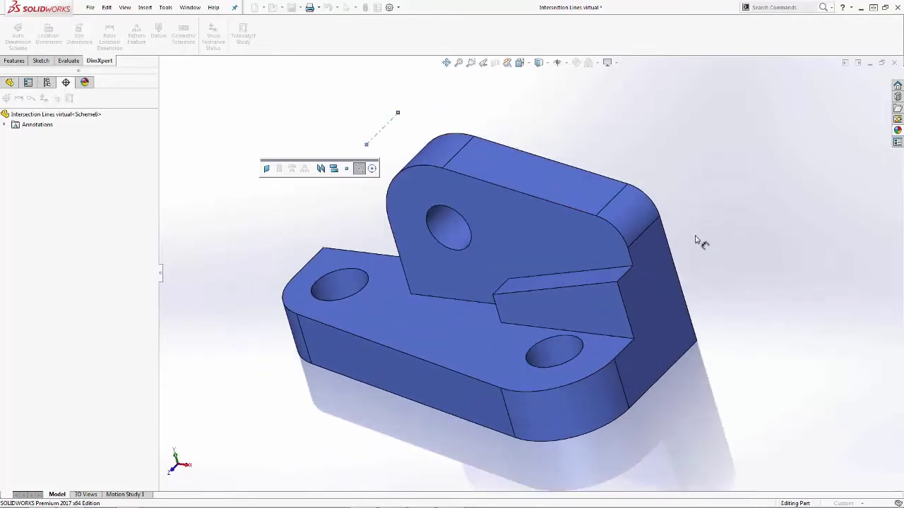
left_click(358, 169)
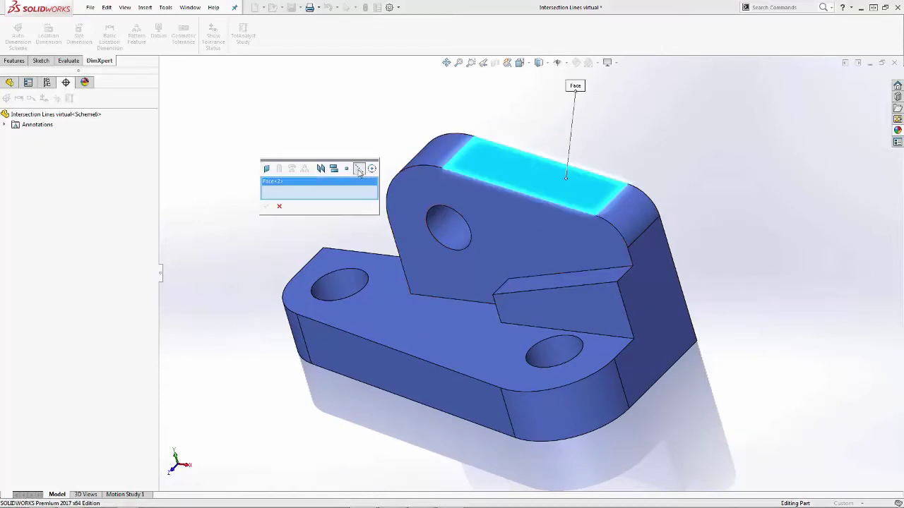
left_click(649, 262)
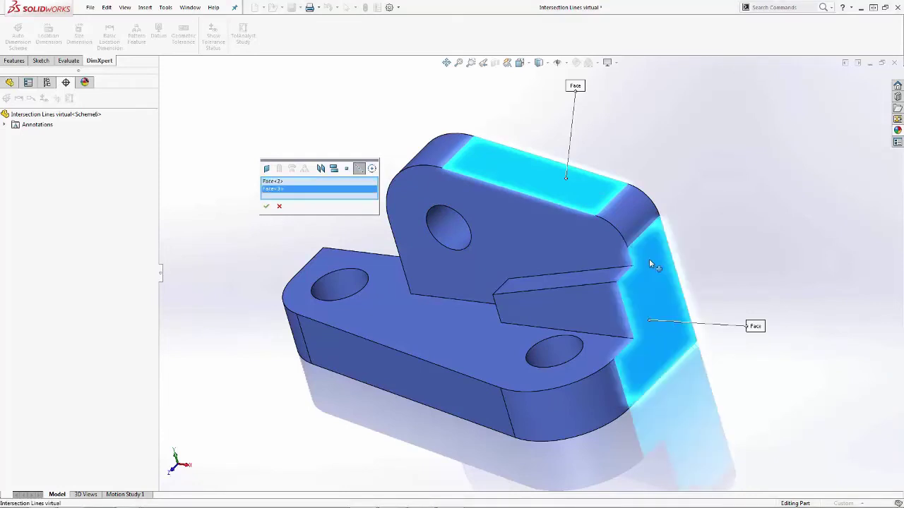
left_click(266, 207)
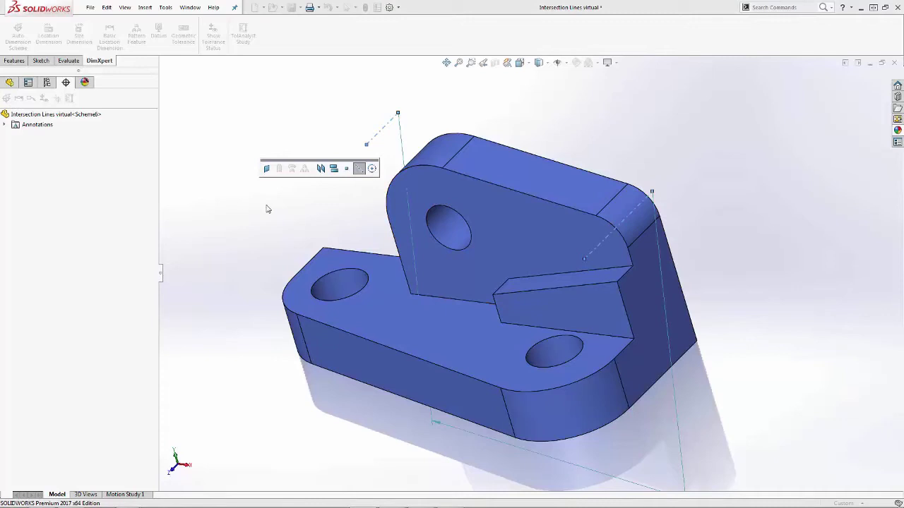
- Place the location dimension between the two intersection lines above the upright plate
middle_click_drag(266, 202, 286, 196)
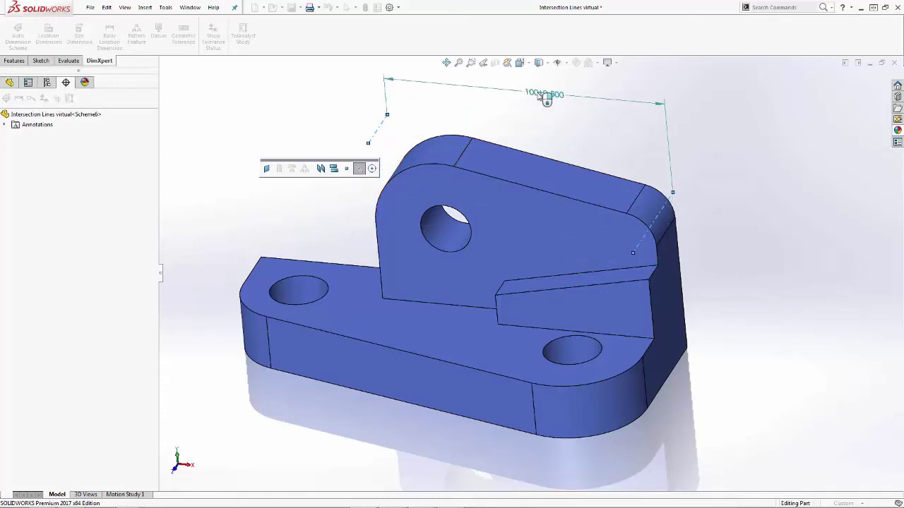
left_click(534, 96)
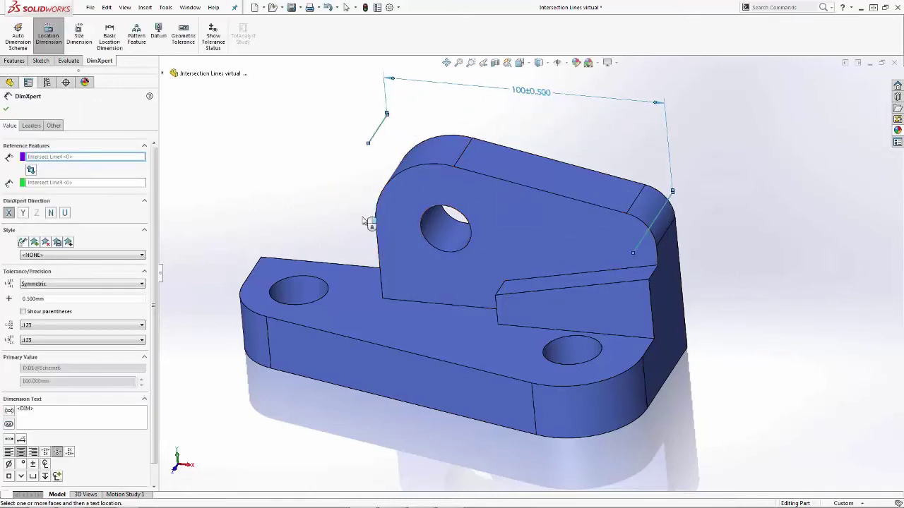
right_click(316, 233)
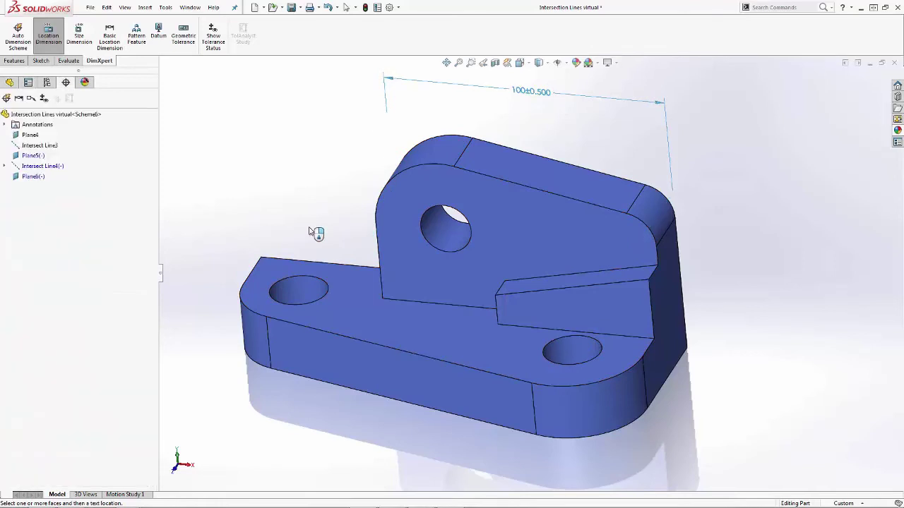
- In the front view, try the location dimension's direction along X, along Y and normal to the origin feature
key("space")
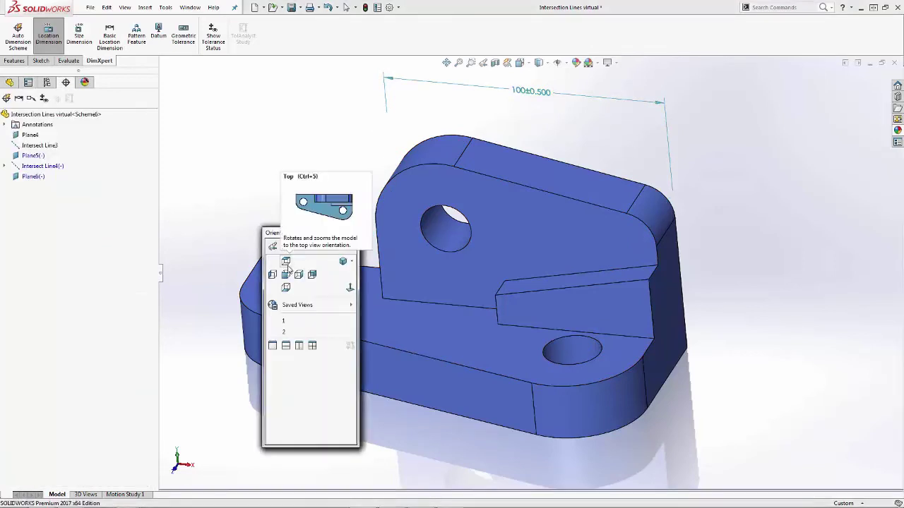
left_click(286, 274)
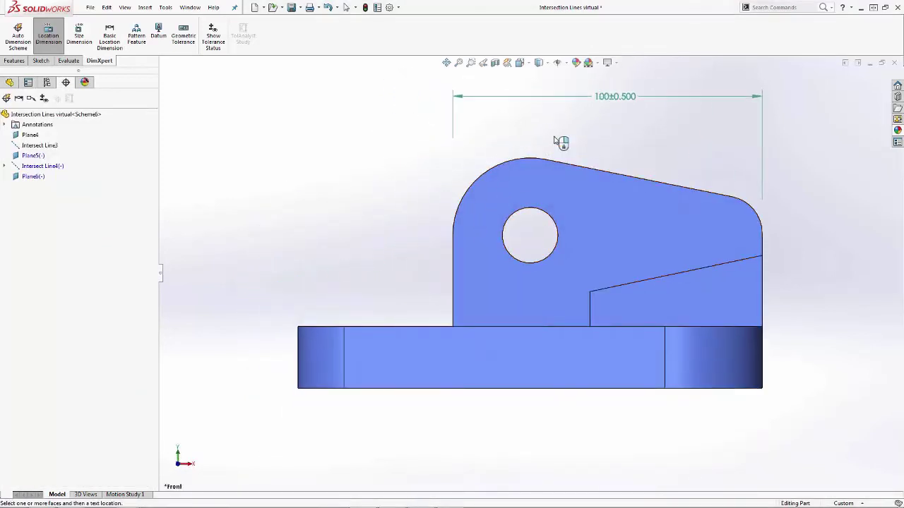
left_click(617, 98)
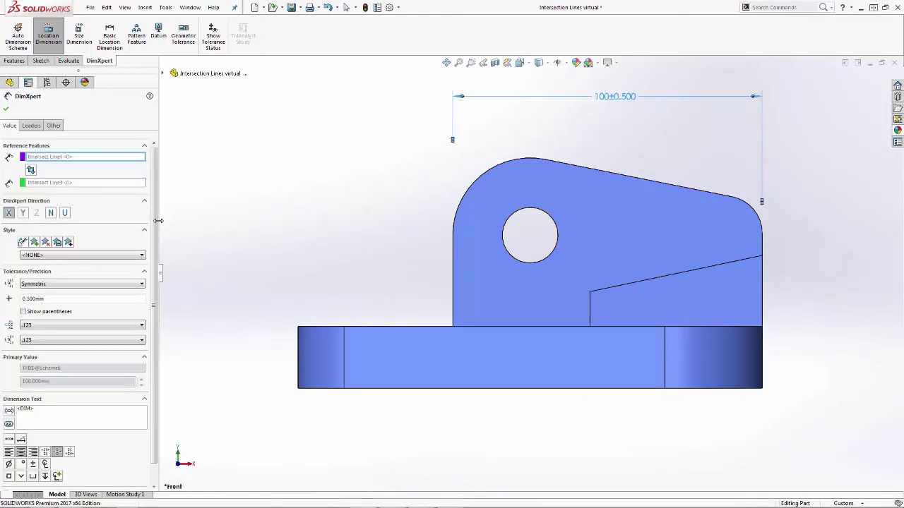
left_click_drag(161, 222, 196, 220)
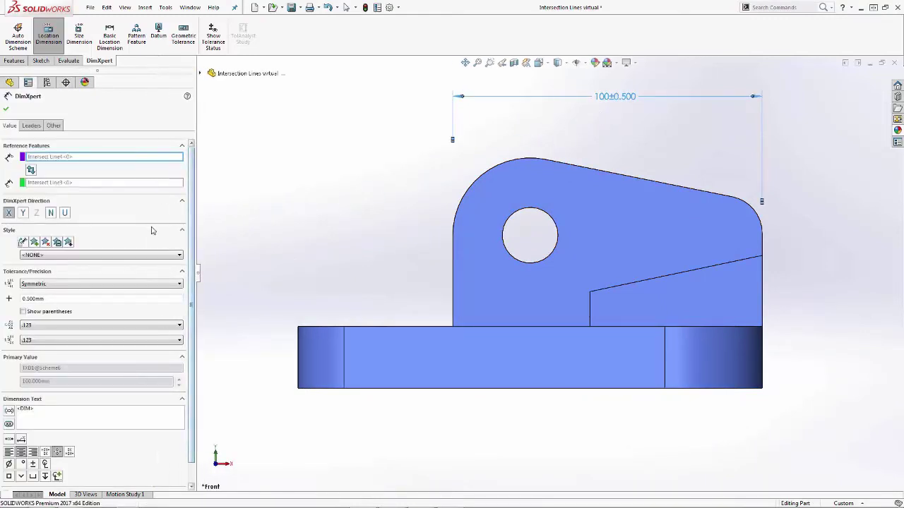
left_click(10, 213)
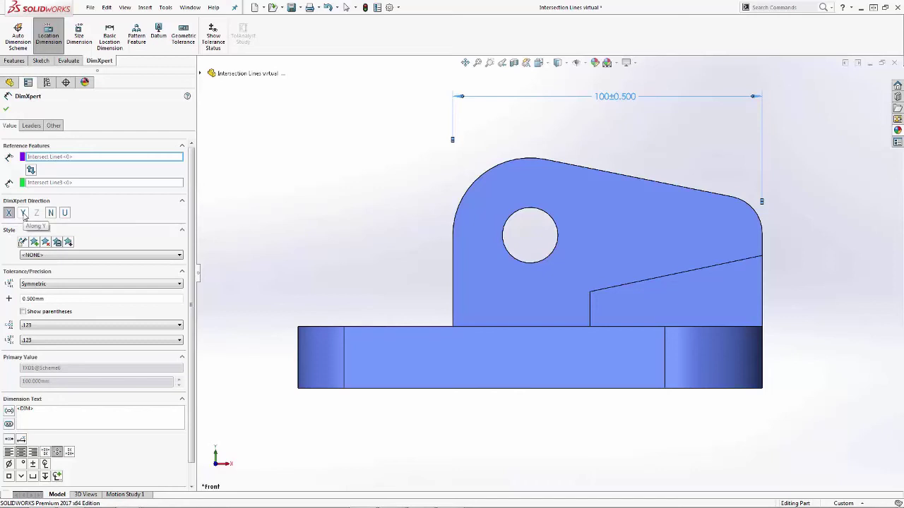
left_click(23, 213)
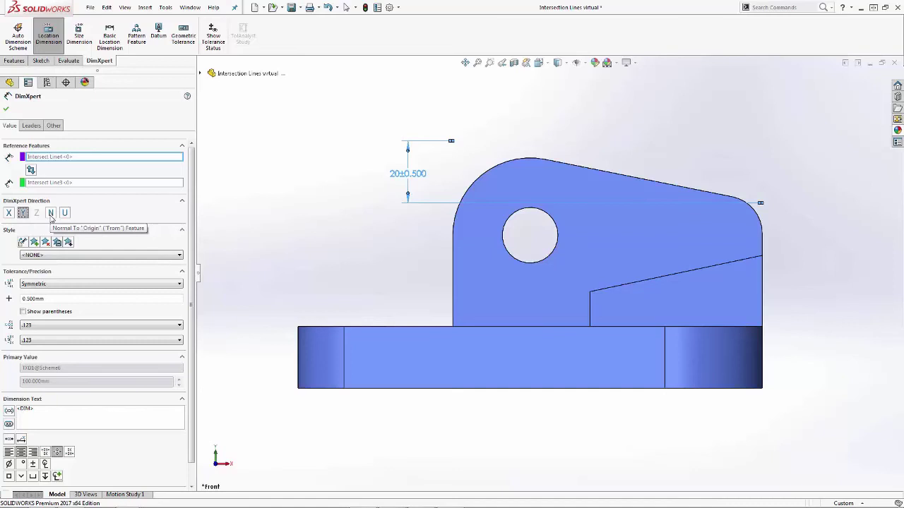
left_click(50, 214)
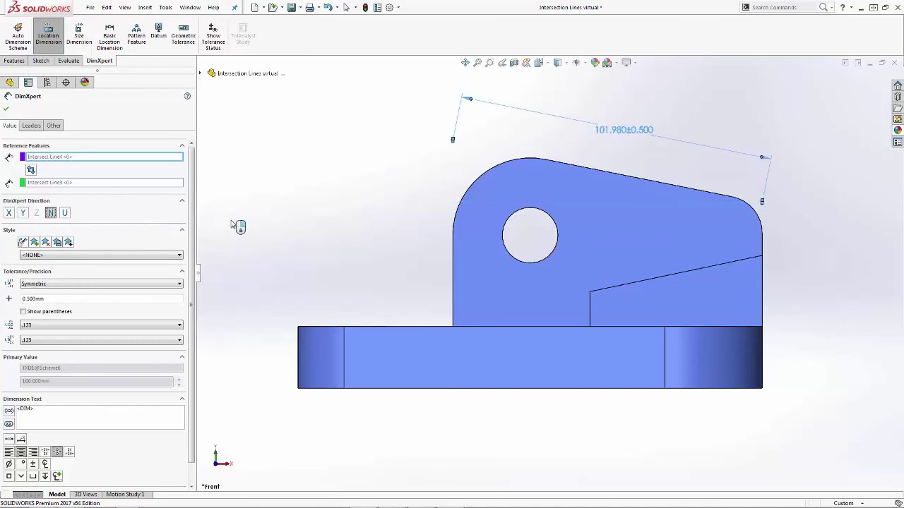
- Set the dimension direction to user defined, following the sloped upper edge of the small rib, and accept it
middle_click_drag(358, 223, 324, 254)
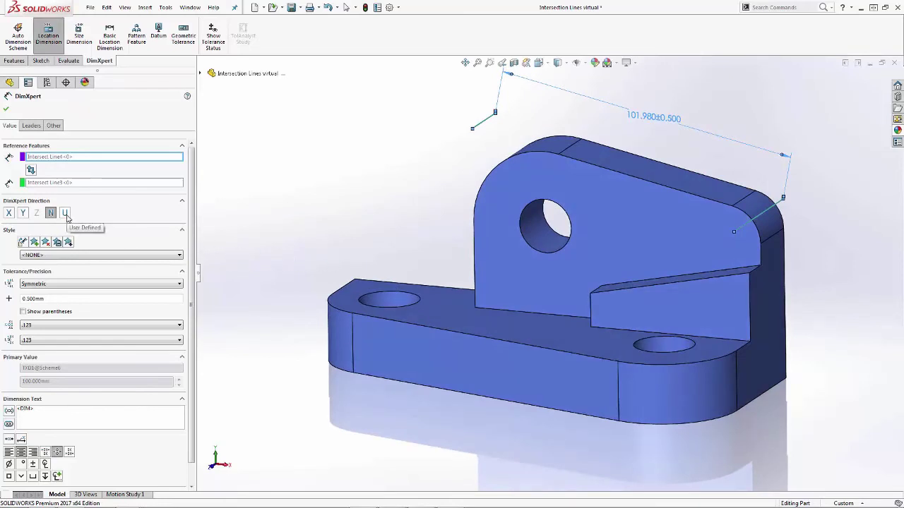
left_click(65, 214)
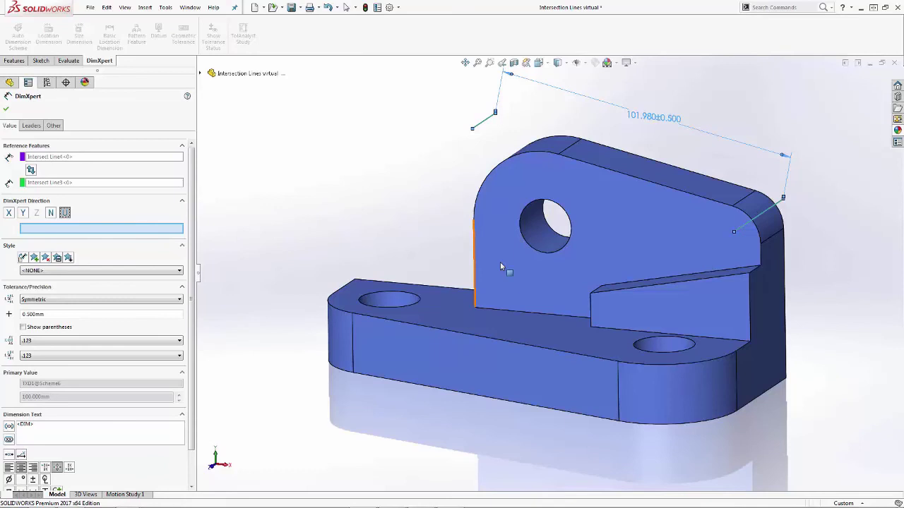
left_click(617, 291)
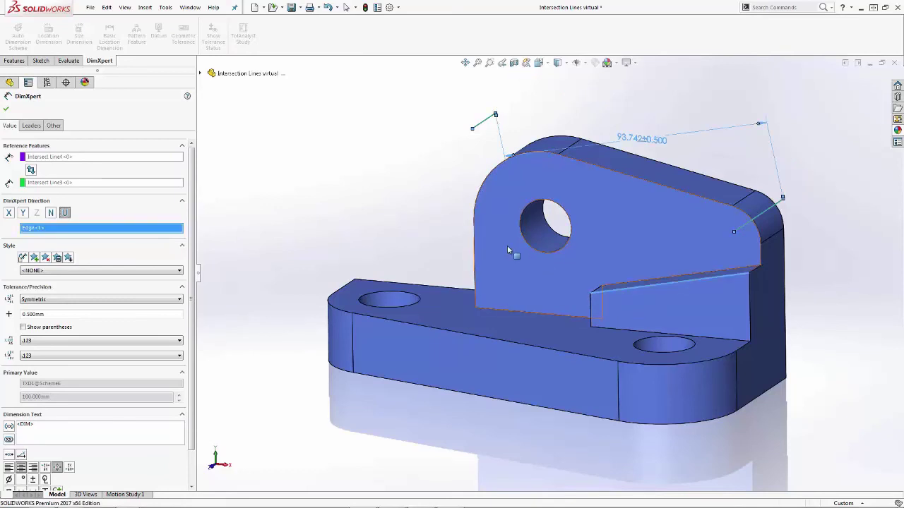
key("Return")
- Reposition the angled dimension clear above the upright plate in the front view and deselect it
middle_click_drag(429, 236, 467, 221)
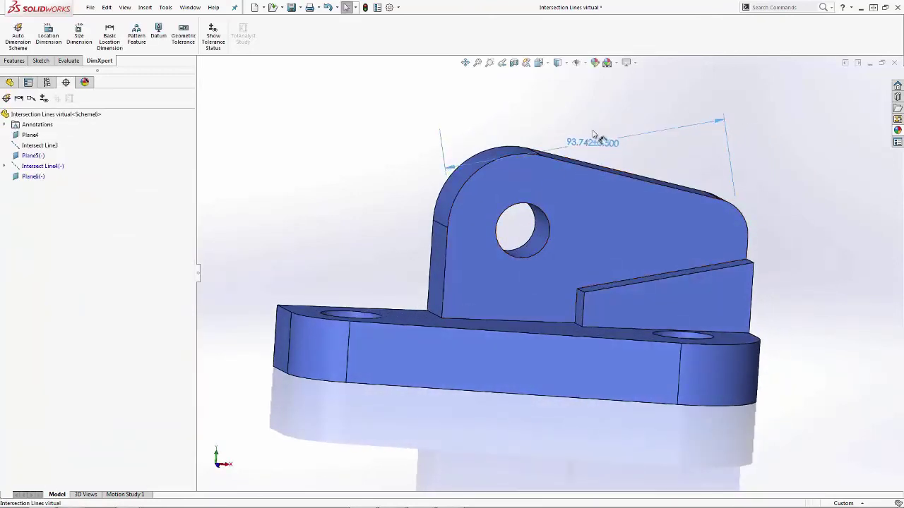
left_click_drag(593, 145, 579, 83)
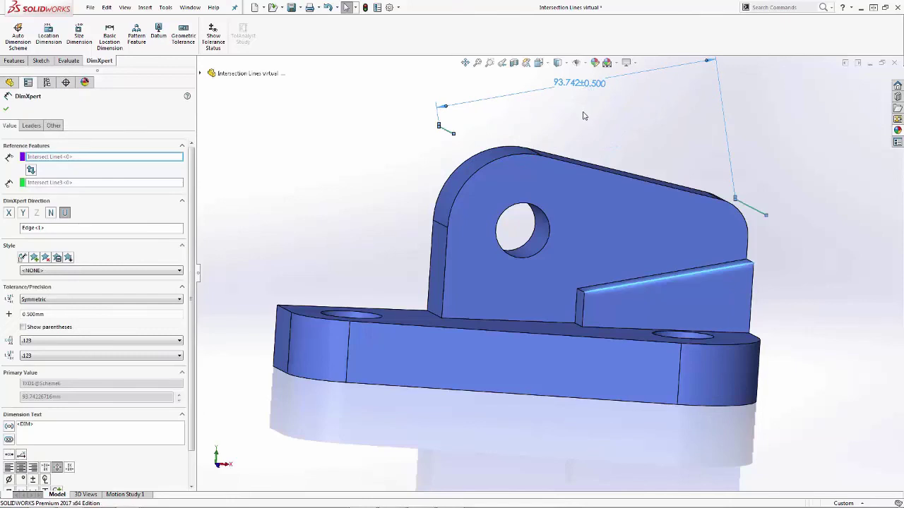
key("ctrl+1")
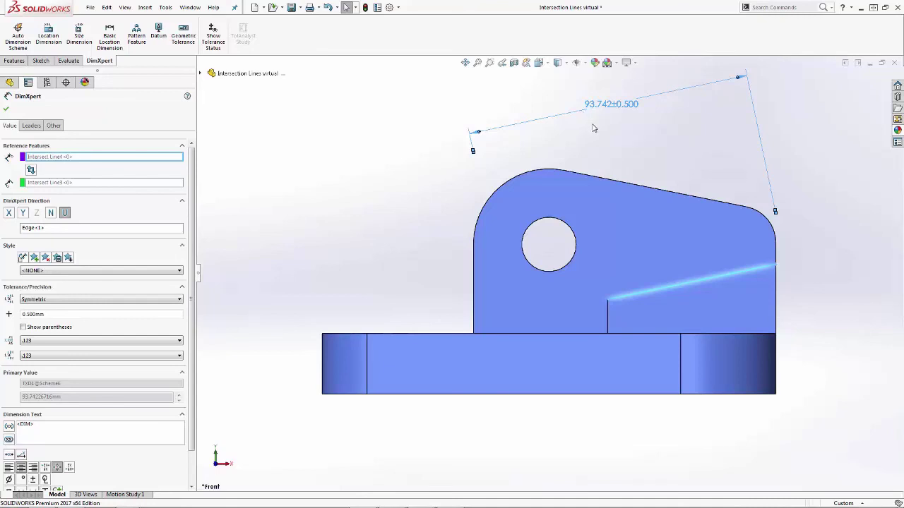
mouse_move(624, 115)
left_mouse_down()
mouse_move(630, 141)
mouse_move(618, 134)
mouse_move(611, 107)
left_mouse_up()
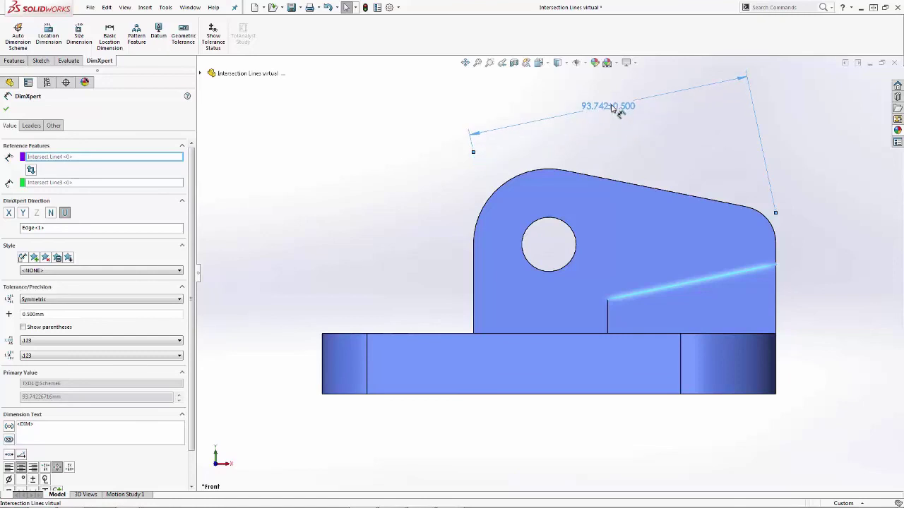
left_click(620, 135)
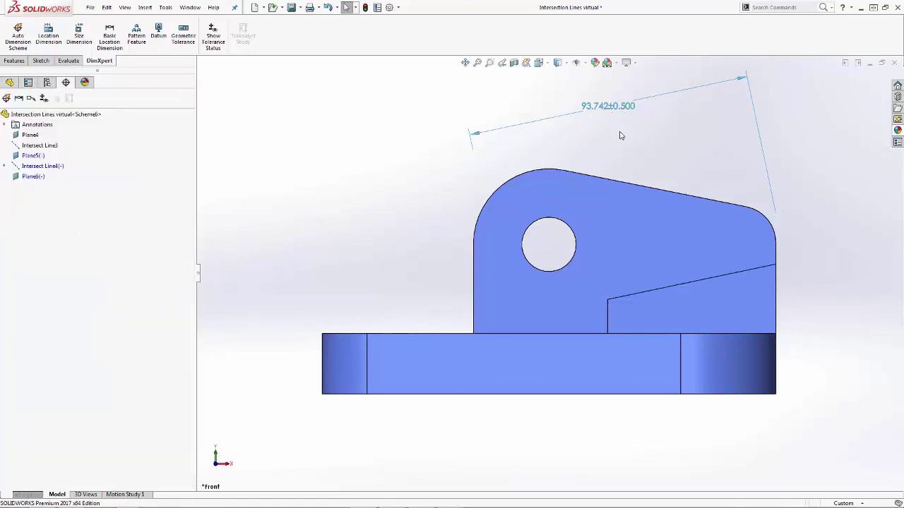